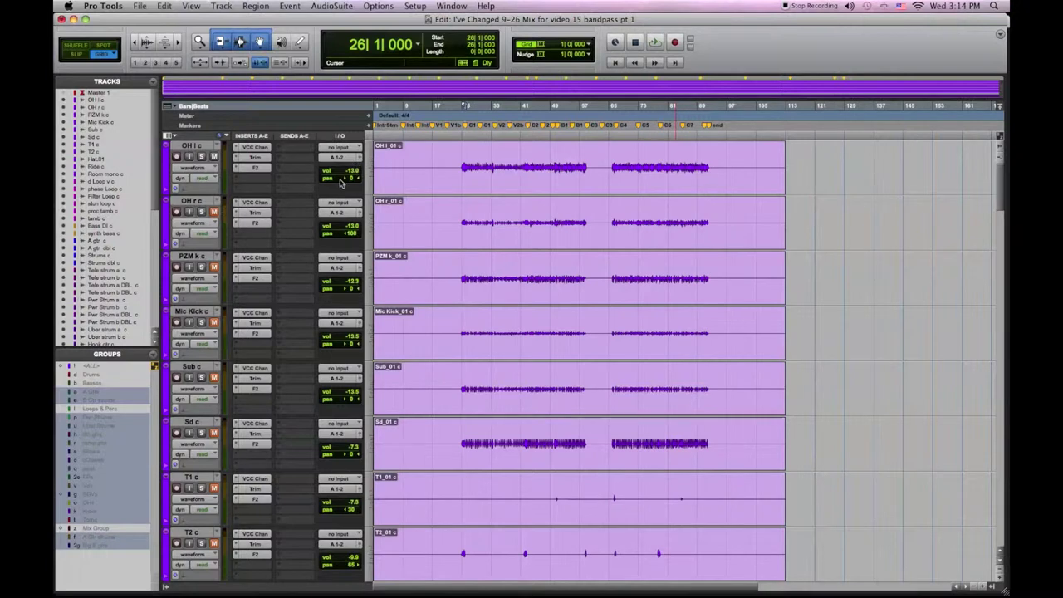
- Set the pan of the OH l c track to 95
{"action": "left_click", "coordinate": [339, 180]}
{"action": "left_click_drag", "start_coordinate": [375, 181], "coordinate": [386, 182]}
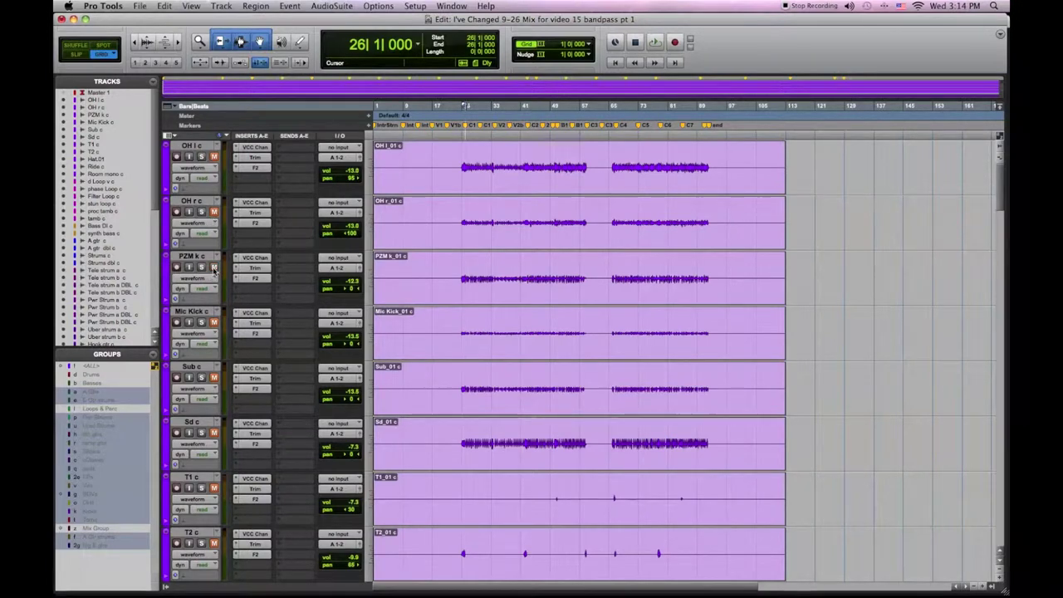
- While auditioning the PZM k c track, set its FilterBank F2 high-pass to 49.7 Hz and low-pass to 13.6 kHz
{"action": "left_click", "coordinate": [256, 279]}
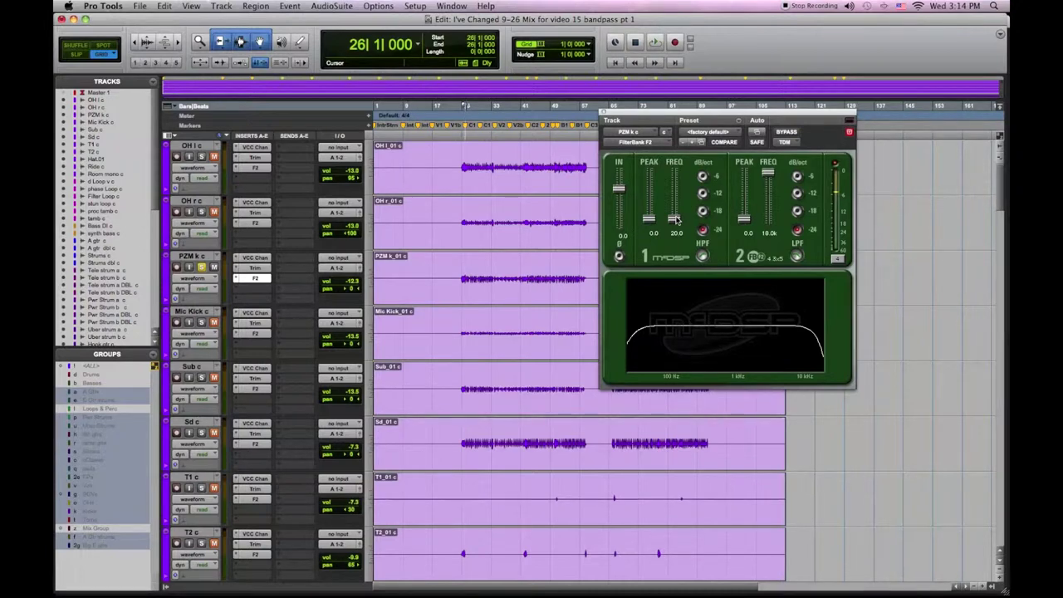
{"action": "key", "text": "space"}
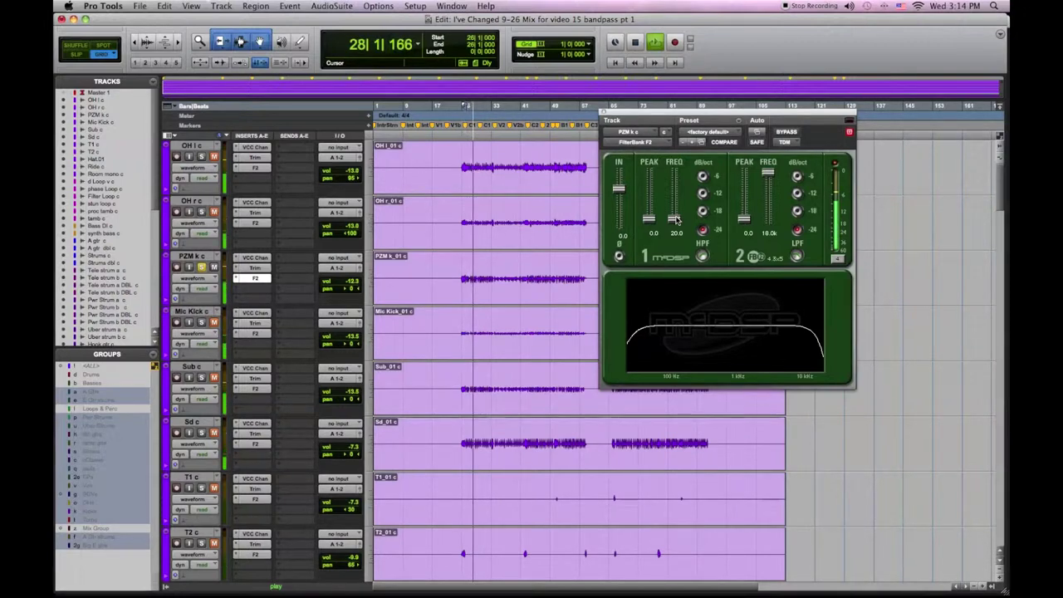
{"action": "mouse_move", "coordinate": [675, 218]}
{"action": "left_mouse_down"}
{"action": "mouse_move", "coordinate": [674, 204]}
{"action": "mouse_move", "coordinate": [673, 214]}
{"action": "left_mouse_up"}
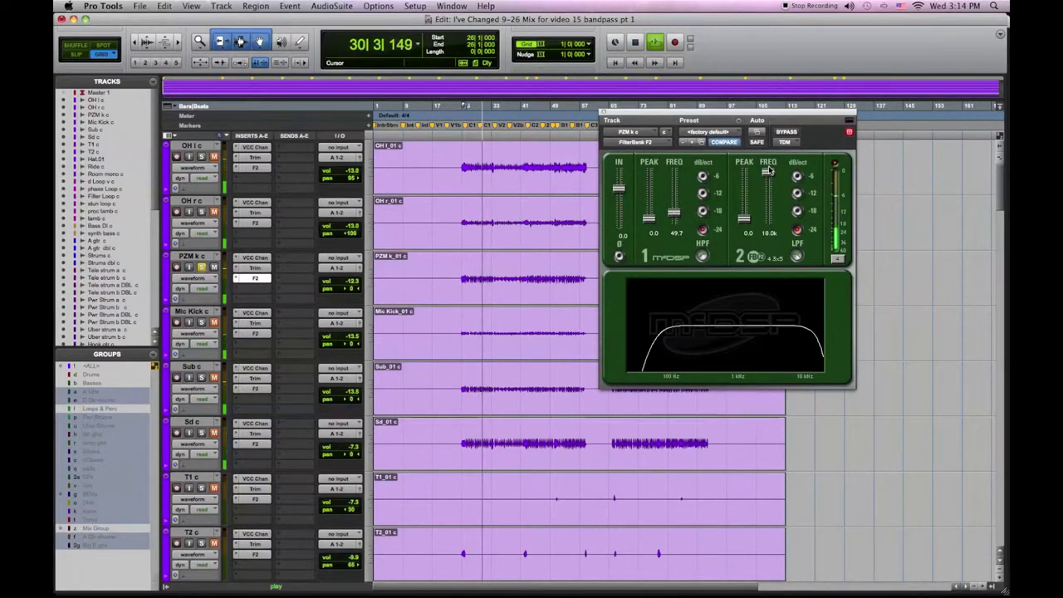
{"action": "left_click_drag", "start_coordinate": [768, 172], "coordinate": [769, 175]}
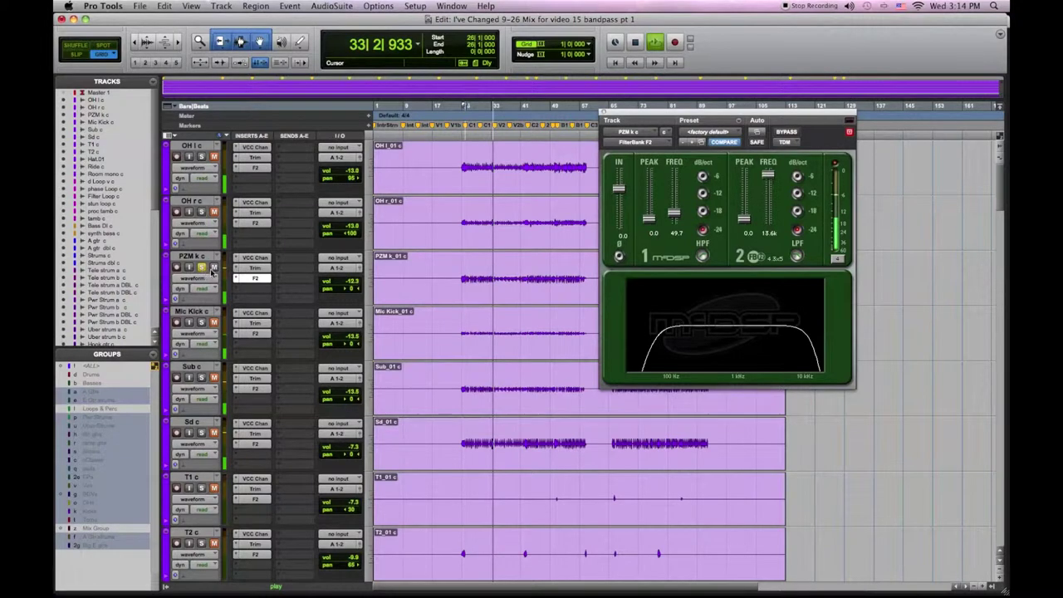
{"action": "key", "text": "space"}
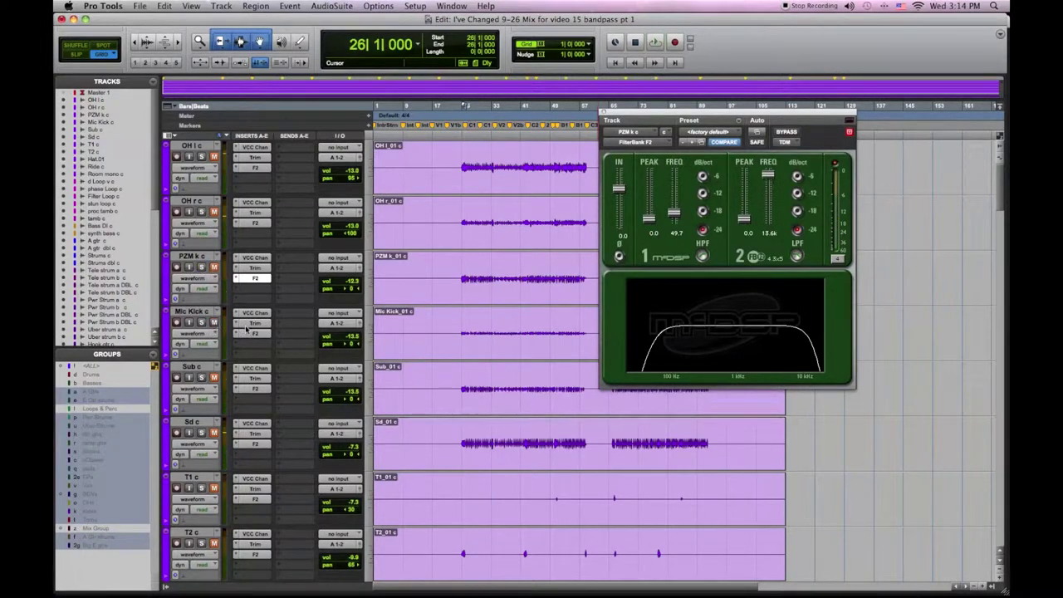
- During playback, set the Mic Kick c FilterBank F2 high-pass to about 39 Hz and low-pass to 14.7 kHz
{"action": "left_click", "coordinate": [251, 333]}
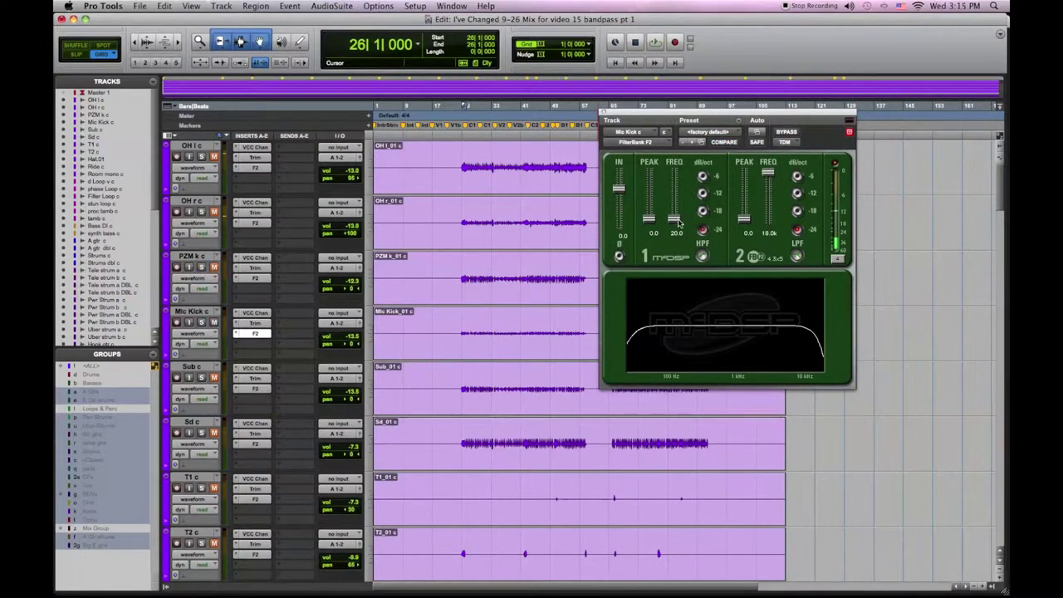
{"action": "key", "text": "space"}
{"action": "mouse_move", "coordinate": [676, 222]}
{"action": "left_mouse_down"}
{"action": "mouse_move", "coordinate": [675, 197]}
{"action": "mouse_move", "coordinate": [671, 218]}
{"action": "left_mouse_up"}
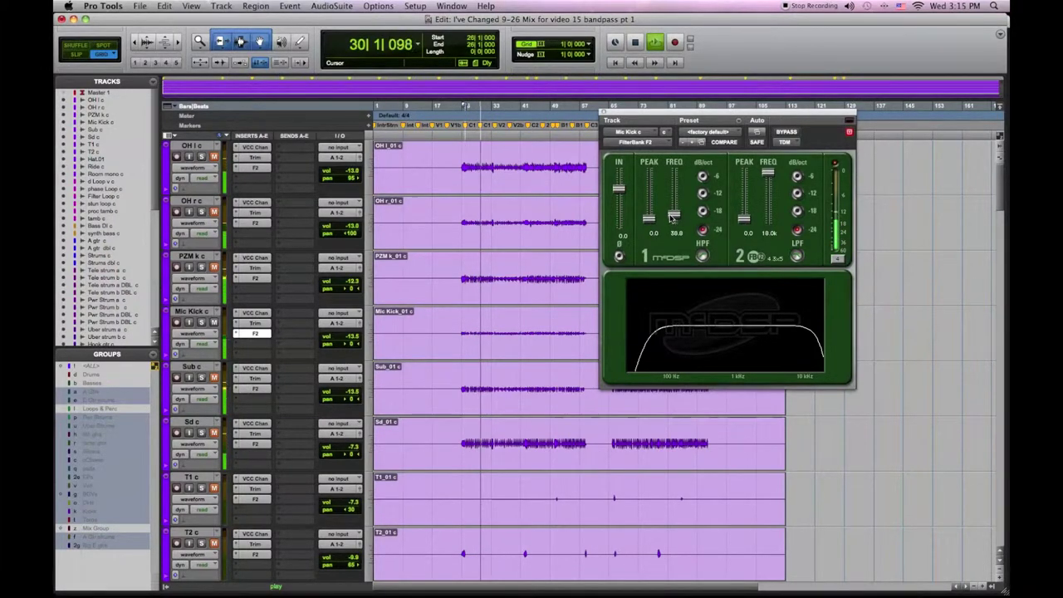
{"action": "left_click_drag", "start_coordinate": [768, 172], "coordinate": [767, 176]}
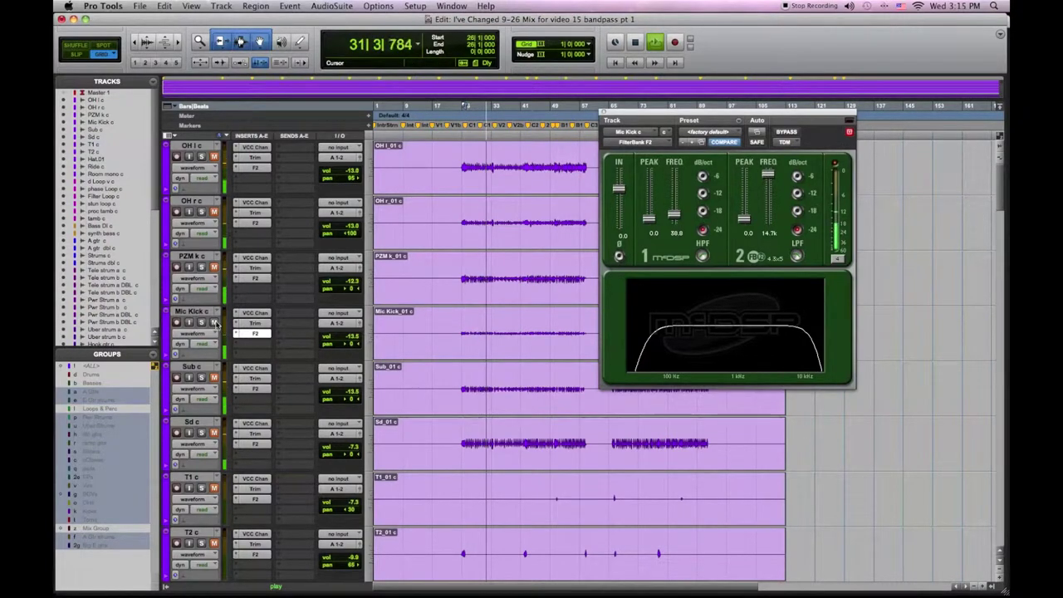
- Band-limit the Sub c track in its F2 filter with a high-pass at about 39 Hz and a low-pass at 2.61 kHz
{"action": "left_click", "coordinate": [253, 388]}
{"action": "left_click_drag", "start_coordinate": [674, 219], "coordinate": [674, 217]}
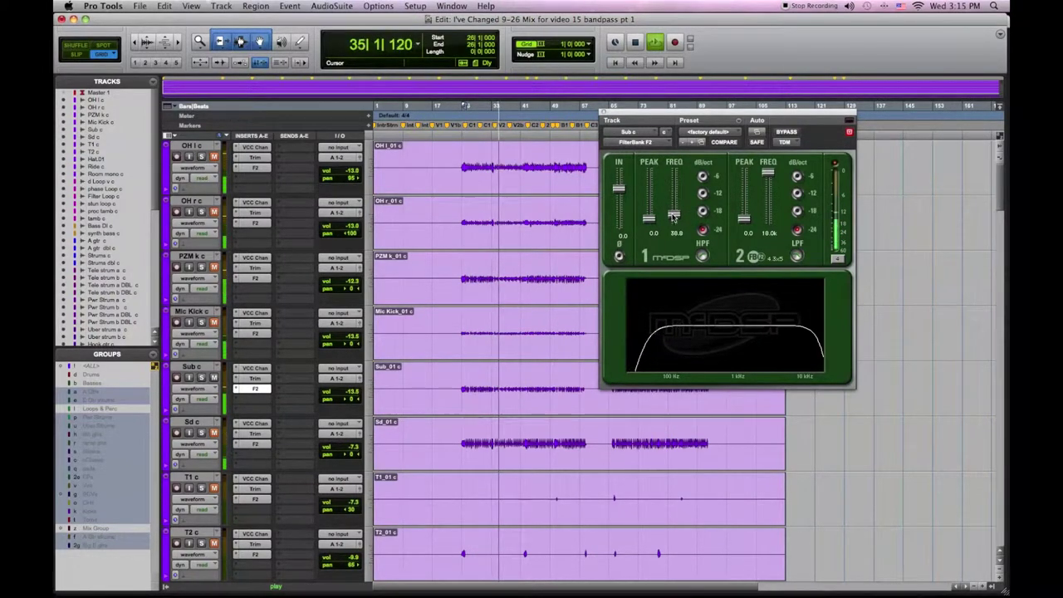
{"action": "mouse_move", "coordinate": [766, 172]}
{"action": "left_mouse_down"}
{"action": "mouse_move", "coordinate": [765, 197]}
{"action": "mouse_move", "coordinate": [765, 188]}
{"action": "left_mouse_up"}
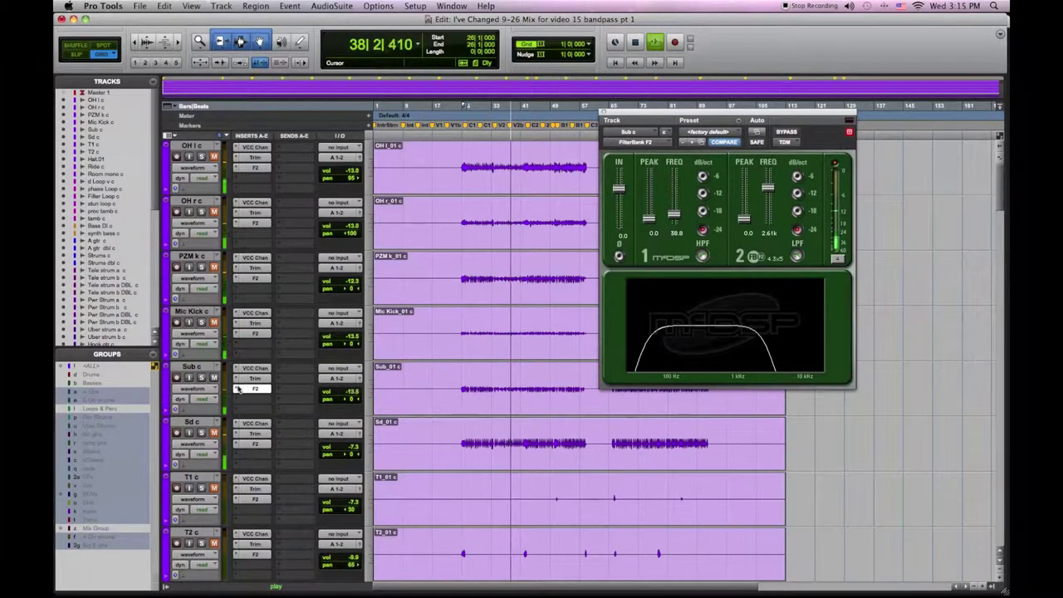
- Set the Sd c track's F2 filter to a high-pass of about 89 Hz and a low-pass of 12.7 kHz
{"action": "left_click", "coordinate": [254, 444]}
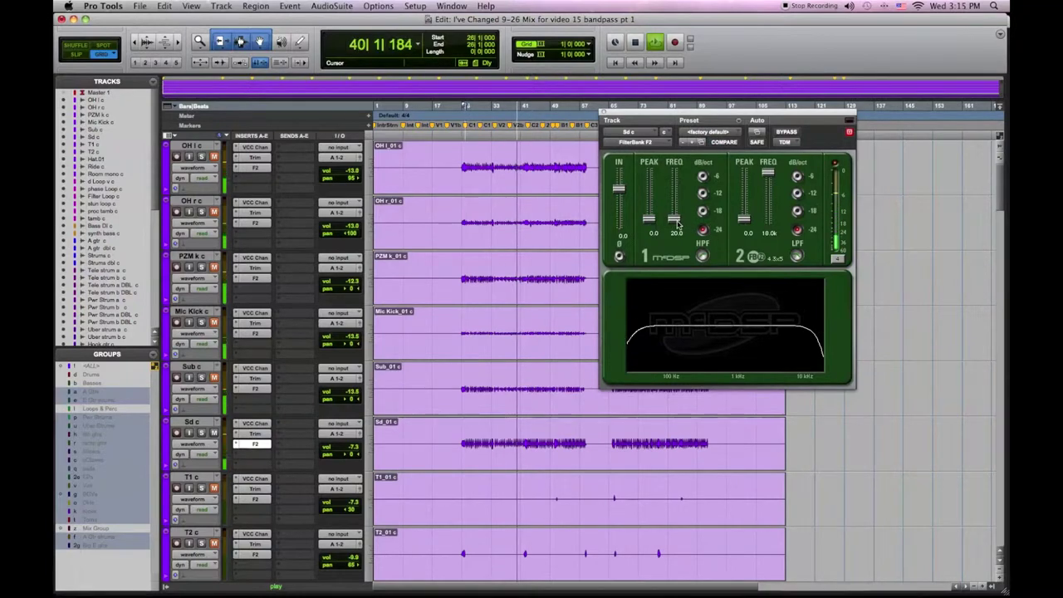
{"action": "mouse_move", "coordinate": [674, 220]}
{"action": "left_mouse_down"}
{"action": "mouse_move", "coordinate": [674, 202]}
{"action": "mouse_move", "coordinate": [672, 214]}
{"action": "left_mouse_up"}
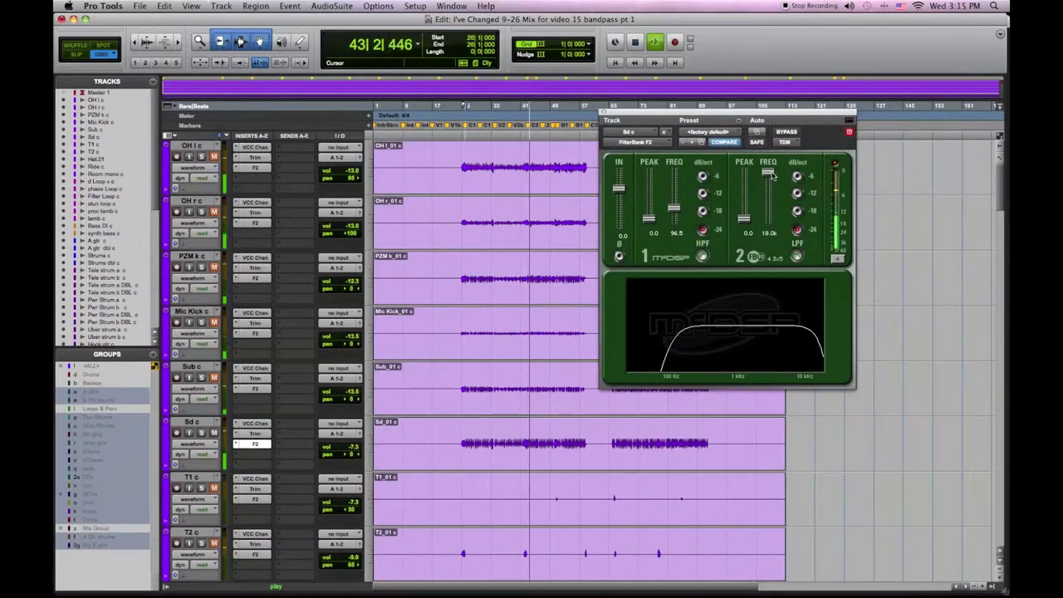
{"action": "left_click_drag", "start_coordinate": [768, 172], "coordinate": [769, 178]}
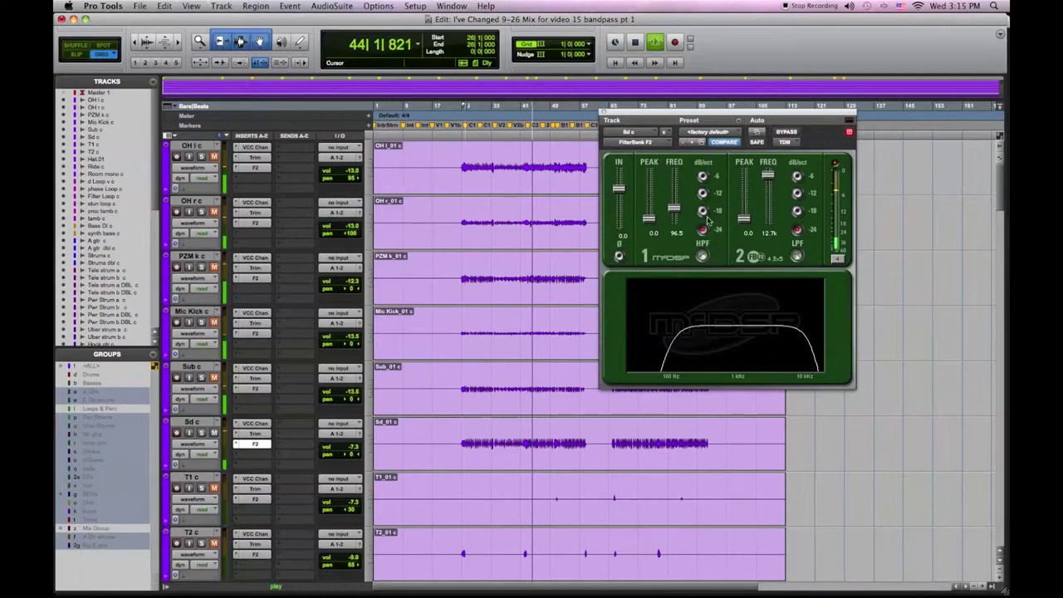
{"action": "left_click_drag", "start_coordinate": [676, 213], "coordinate": [676, 214]}
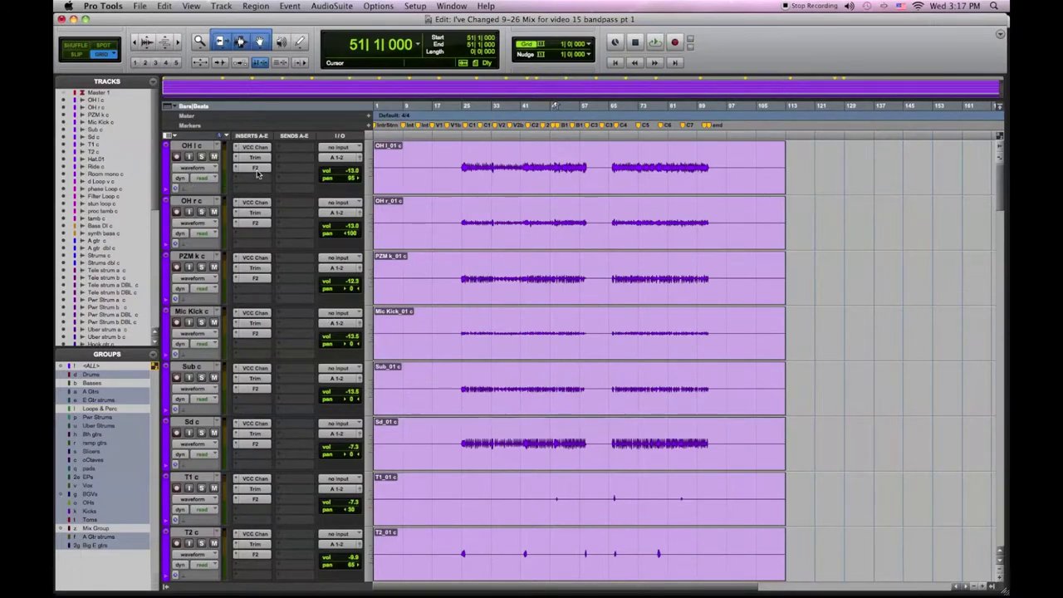
- Play the song and raise the F2 high-pass to 172.3 Hz on both overhead tracks, with their plug-in windows open together
{"action": "key", "text": "space"}
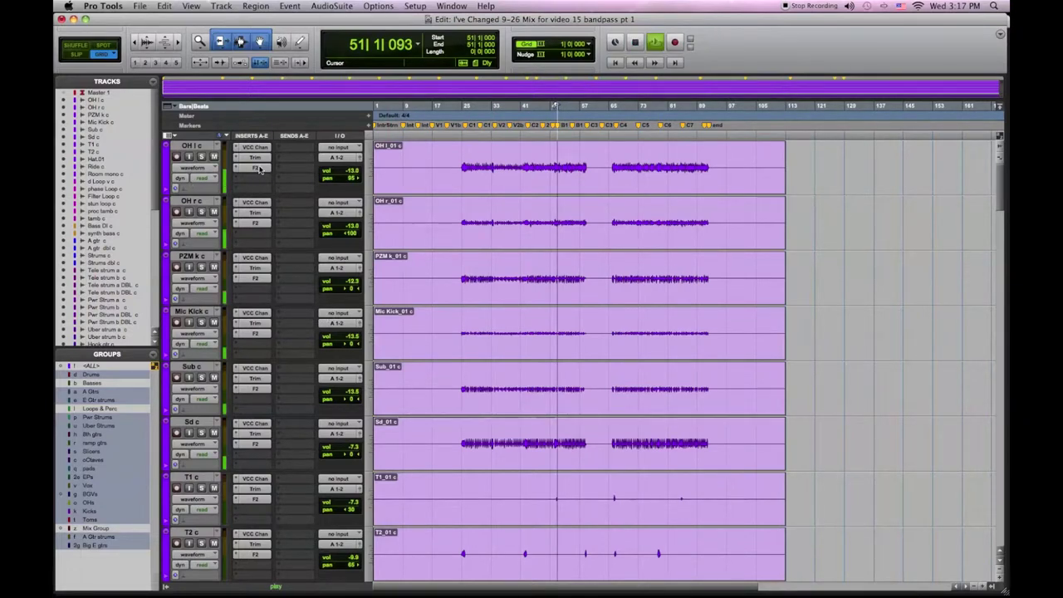
{"action": "left_click", "coordinate": [259, 169]}
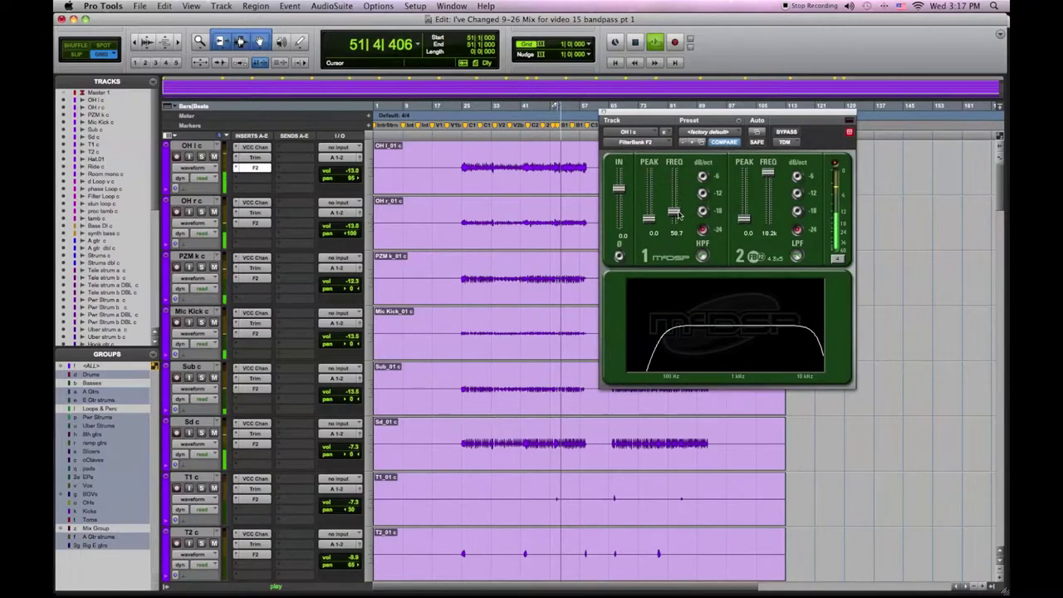
{"action": "left_click", "coordinate": [259, 224]}
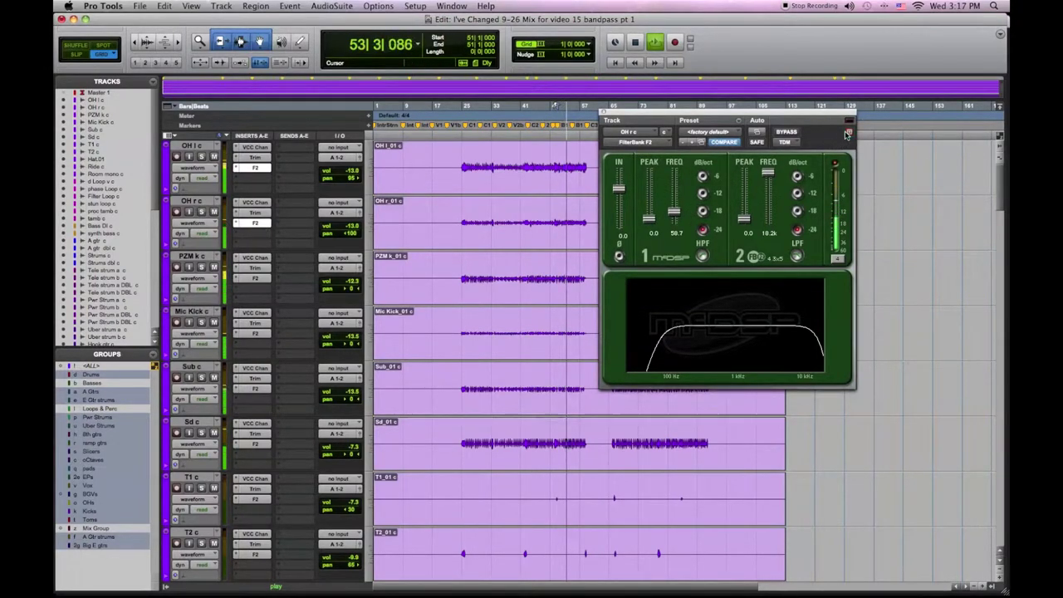
{"action": "left_click_drag", "start_coordinate": [782, 119], "coordinate": [792, 300]}
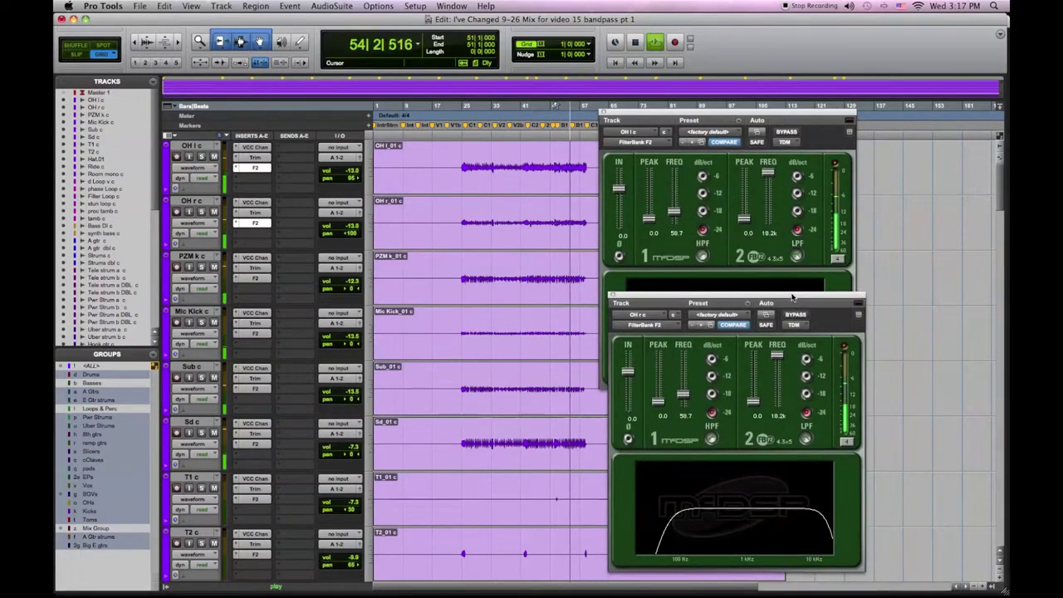
{"action": "left_click_drag", "start_coordinate": [674, 209], "coordinate": [675, 205]}
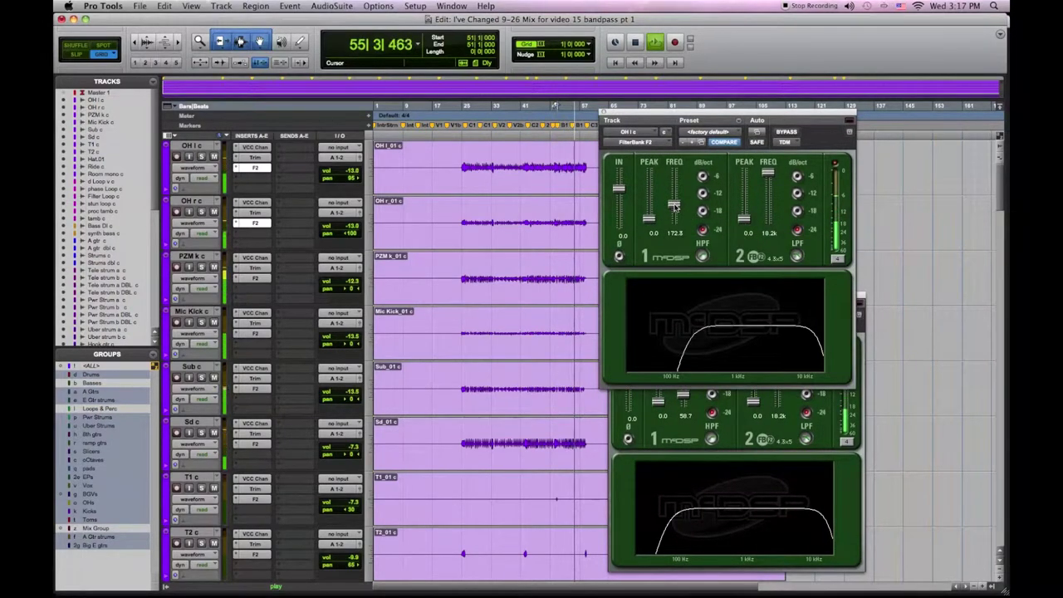
{"action": "left_click", "coordinate": [723, 407]}
{"action": "left_click_drag", "start_coordinate": [684, 400], "coordinate": [685, 390]}
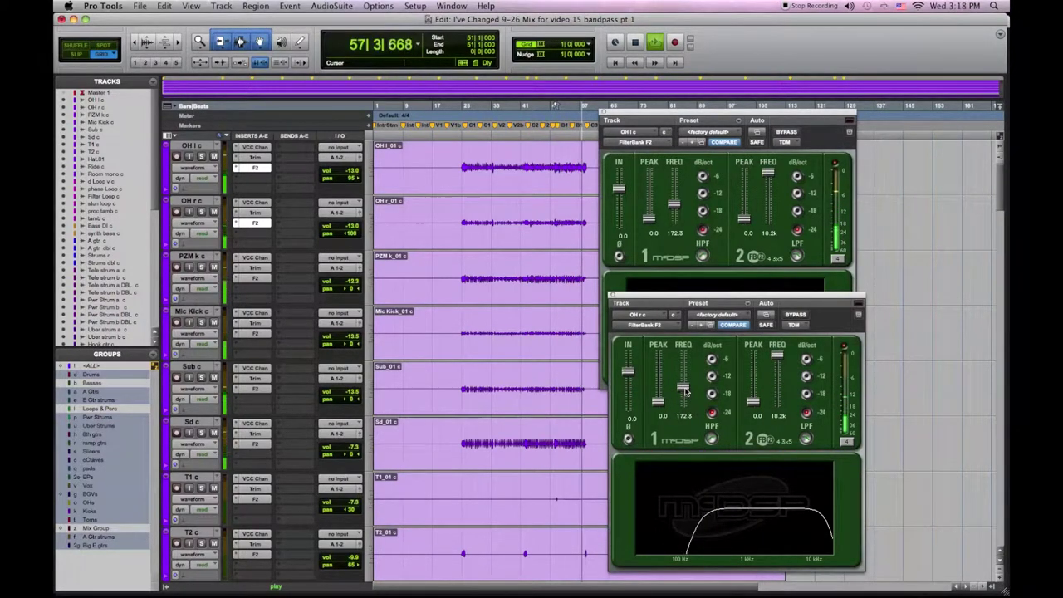
- Jump playback to memory location 6 and raise the PZM k c high-pass frequency to 465.3 Hz
{"action": "left_click", "coordinate": [255, 278]}
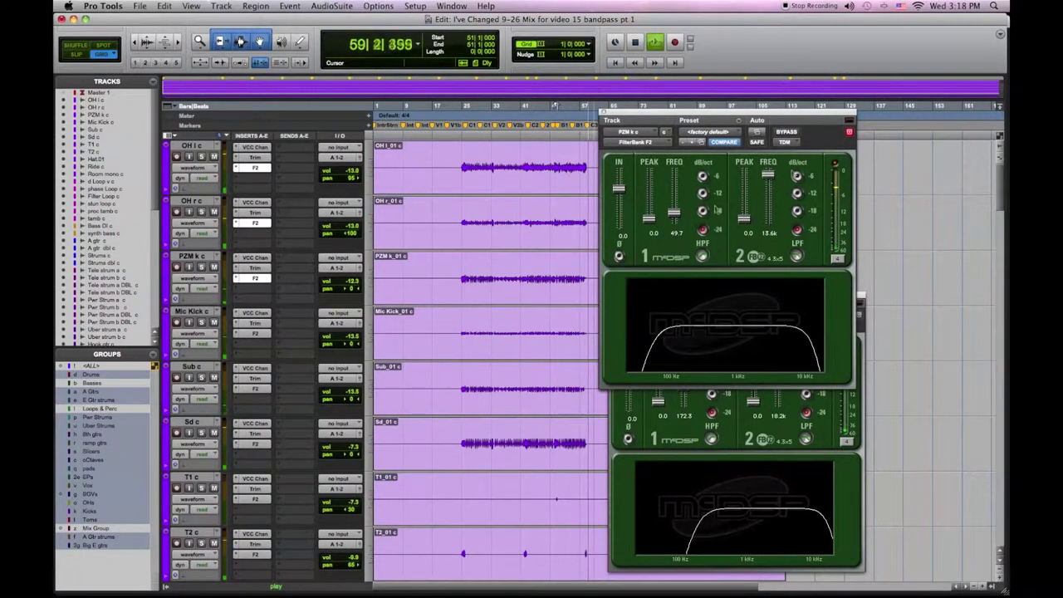
{"action": "key", "text": "KP_Decimal"}
{"action": "key", "text": "KP_6"}
{"action": "key", "text": "KP_Decimal"}
{"action": "left_click_drag", "start_coordinate": [676, 212], "coordinate": [677, 200]}
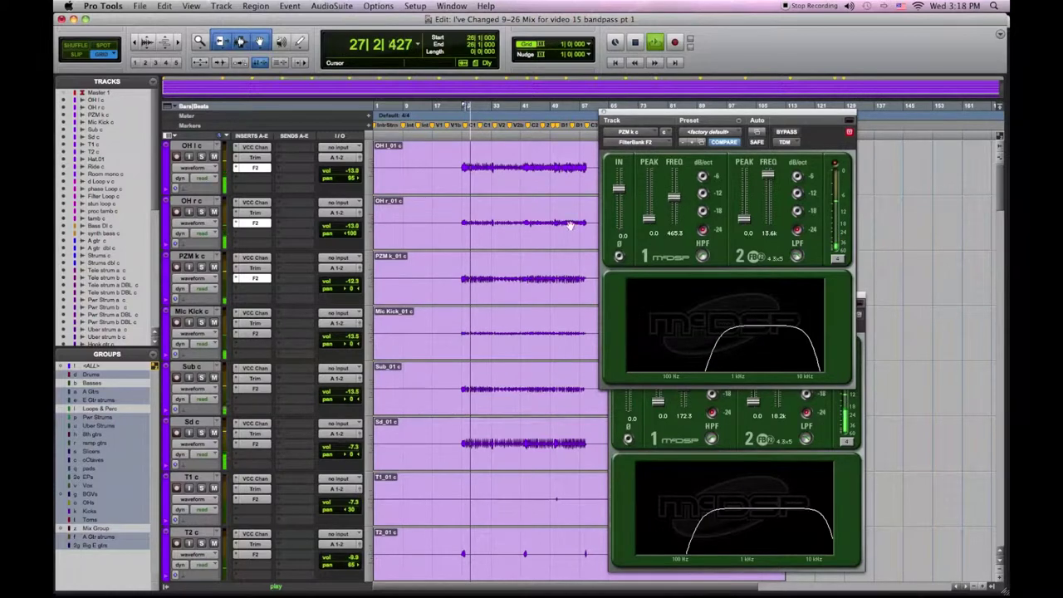
- Turn off the Drums group, solo only the three kick tracks, and set the PZM k c high-pass to 260.6 Hz
{"action": "left_click", "coordinate": [202, 269]}
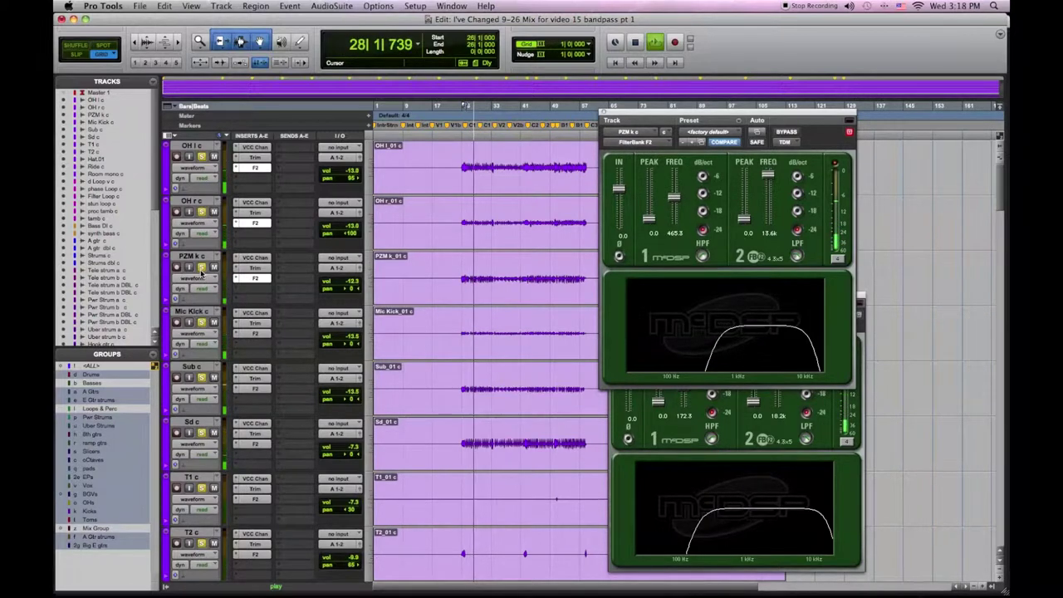
{"action": "left_click", "coordinate": [202, 269]}
{"action": "key", "text": "d"}
{"action": "left_click", "coordinate": [201, 268]}
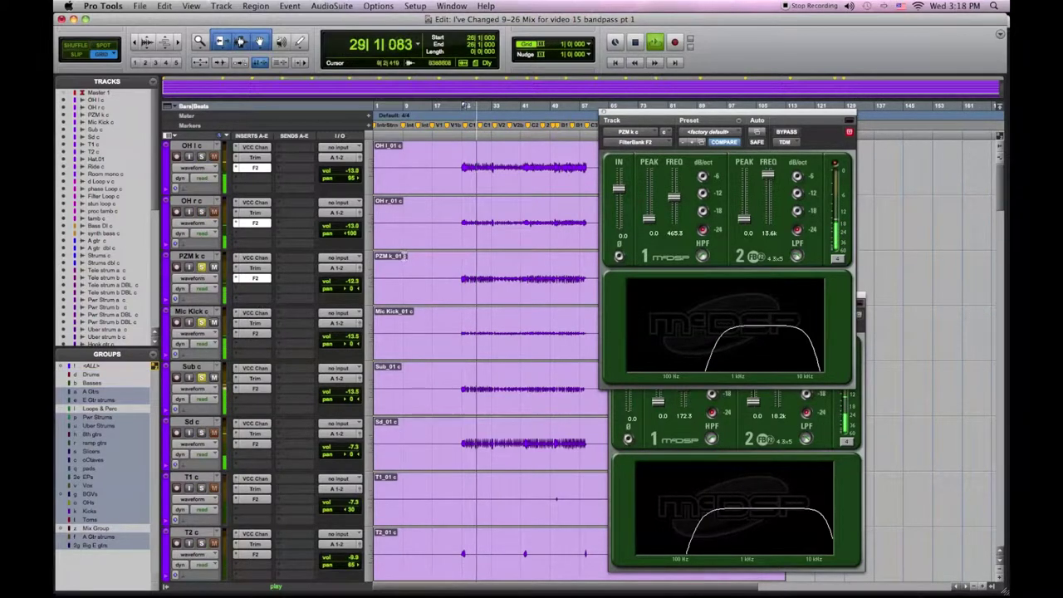
{"action": "mouse_move", "coordinate": [674, 199]}
{"action": "left_mouse_down"}
{"action": "mouse_move", "coordinate": [673, 216]}
{"action": "mouse_move", "coordinate": [674, 203]}
{"action": "left_mouse_up"}
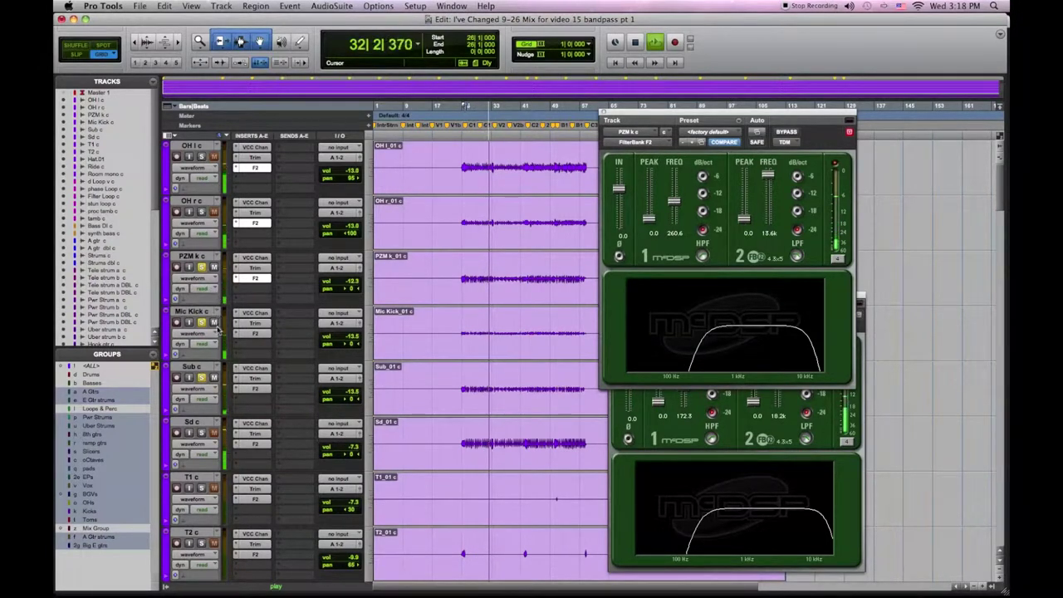
- Set the Sub c low-pass to 1.18 kHz, and the Mic Kick c high-pass to 63.8 Hz with its low-pass at 10.2 kHz
{"action": "left_click", "coordinate": [259, 389]}
{"action": "left_click_drag", "start_coordinate": [770, 188], "coordinate": [770, 194]}
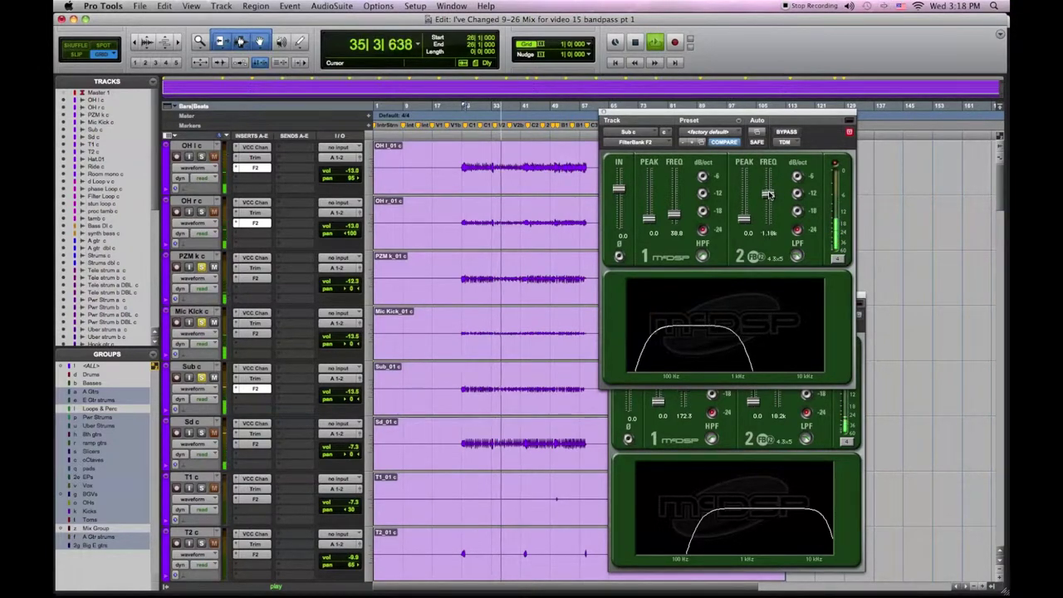
{"action": "left_click", "coordinate": [251, 333]}
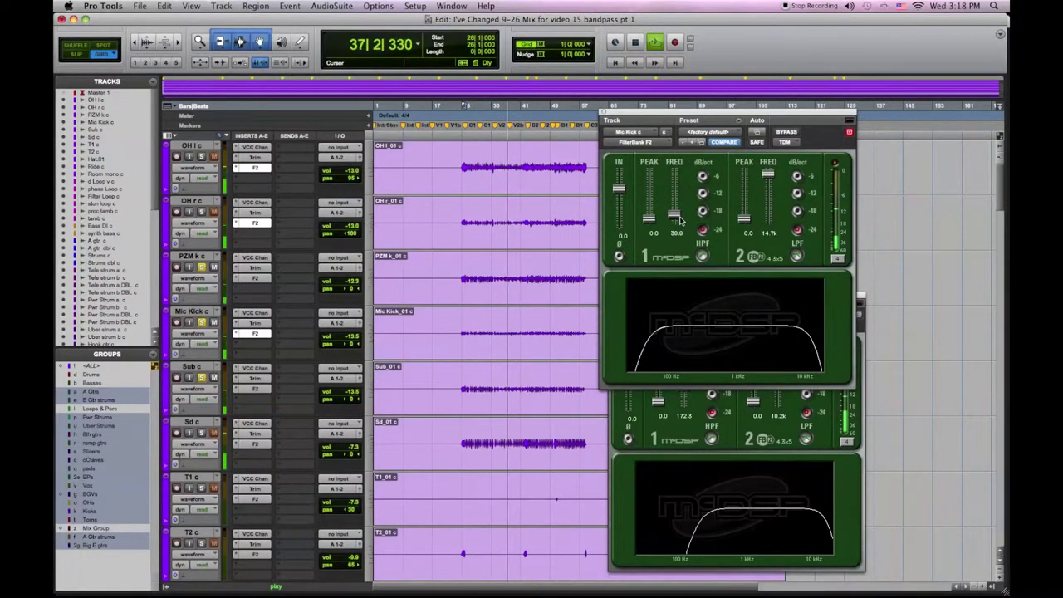
{"action": "left_click_drag", "start_coordinate": [674, 216], "coordinate": [678, 213]}
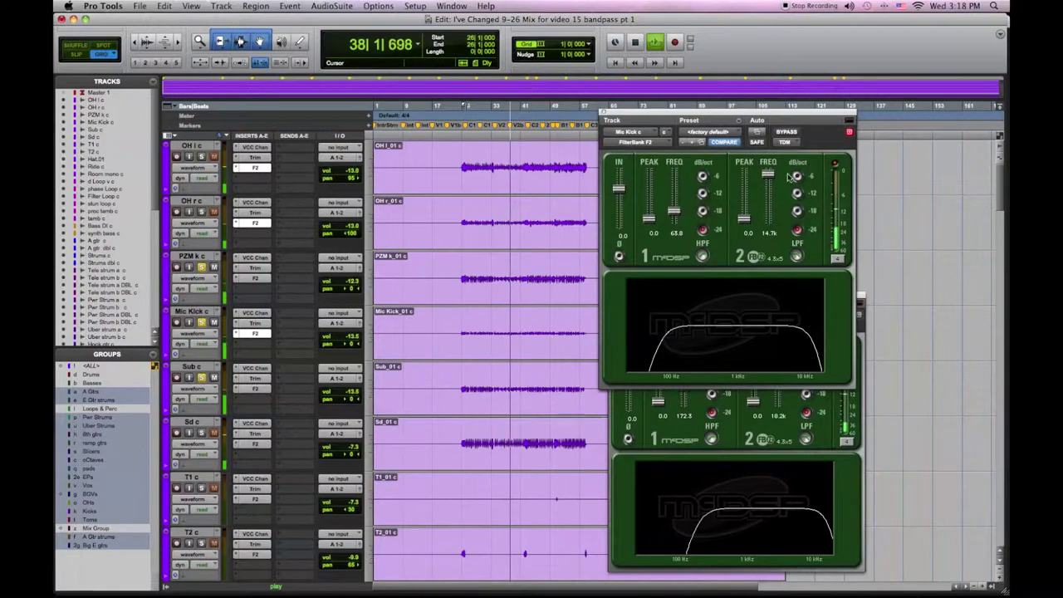
{"action": "left_click_drag", "start_coordinate": [768, 174], "coordinate": [769, 180]}
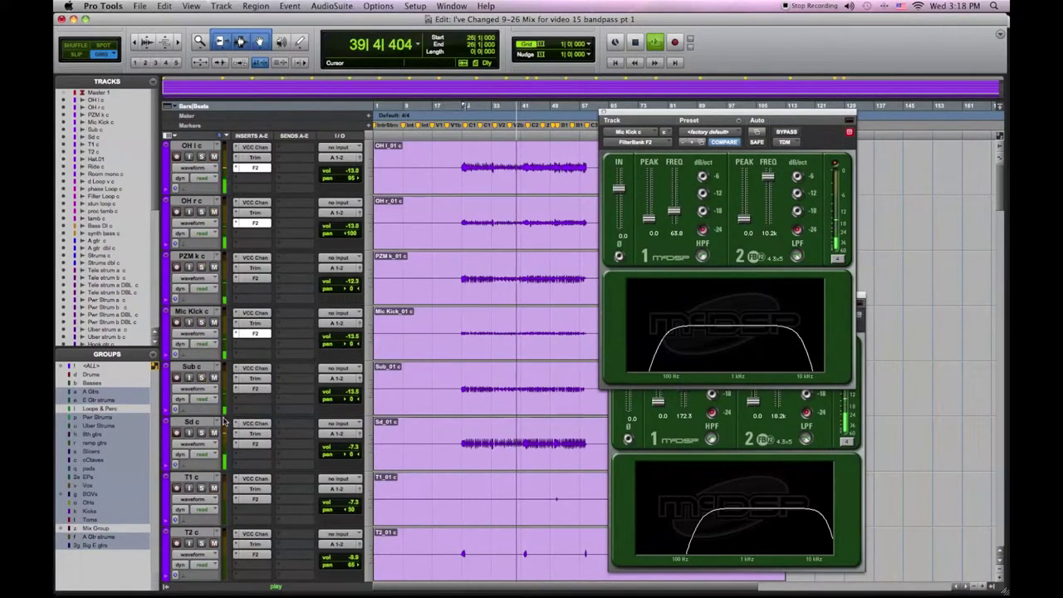
- Solo the Sd c track and set its F2 high-pass frequency to 104.8 Hz
{"action": "left_click", "coordinate": [201, 432]}
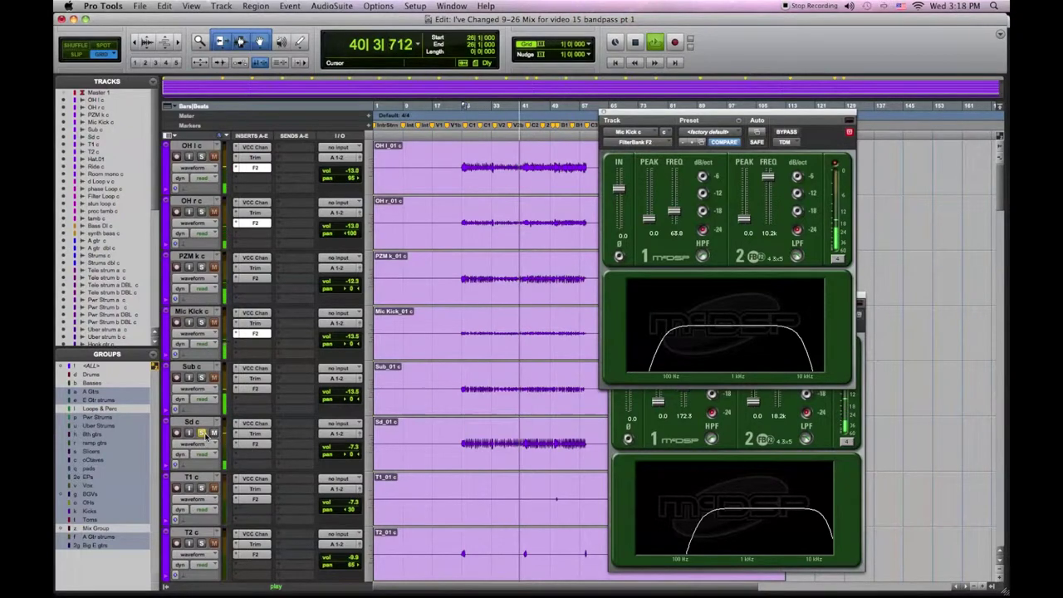
{"action": "left_click", "coordinate": [255, 446]}
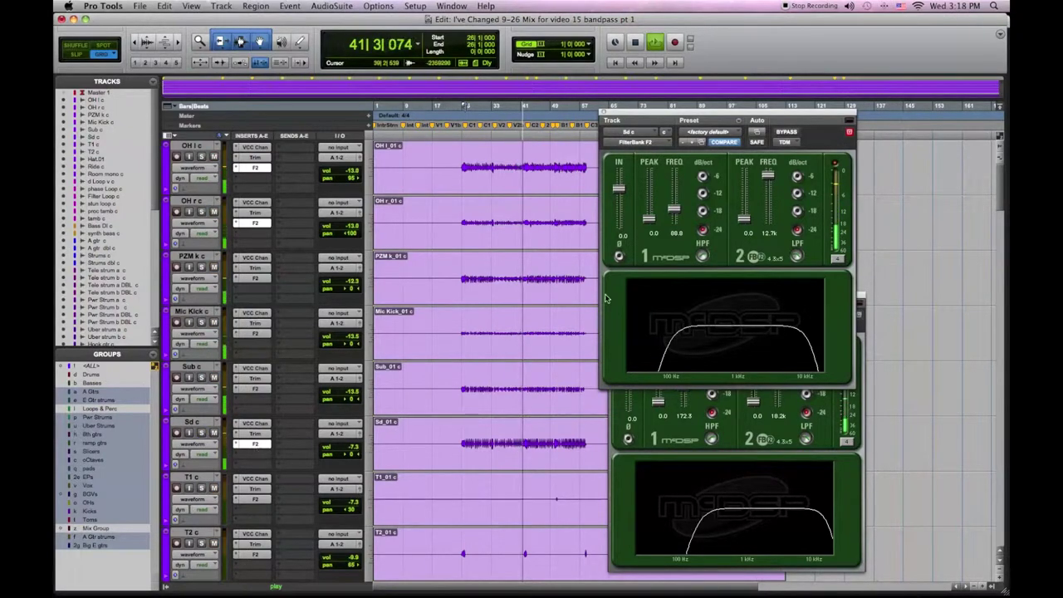
{"action": "left_click_drag", "start_coordinate": [676, 211], "coordinate": [676, 208]}
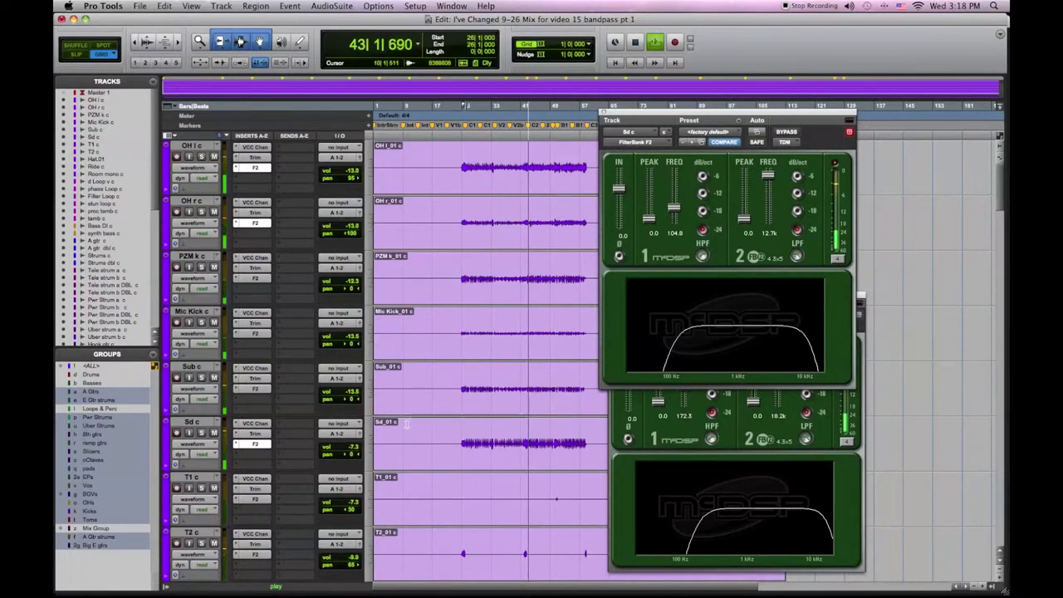
- Raise the Hat.01 track's F2 high-pass frequency to 830.9 Hz
{"action": "scroll", "coordinate": [204, 415], "scroll_direction": "down", "scroll_amount": 4}
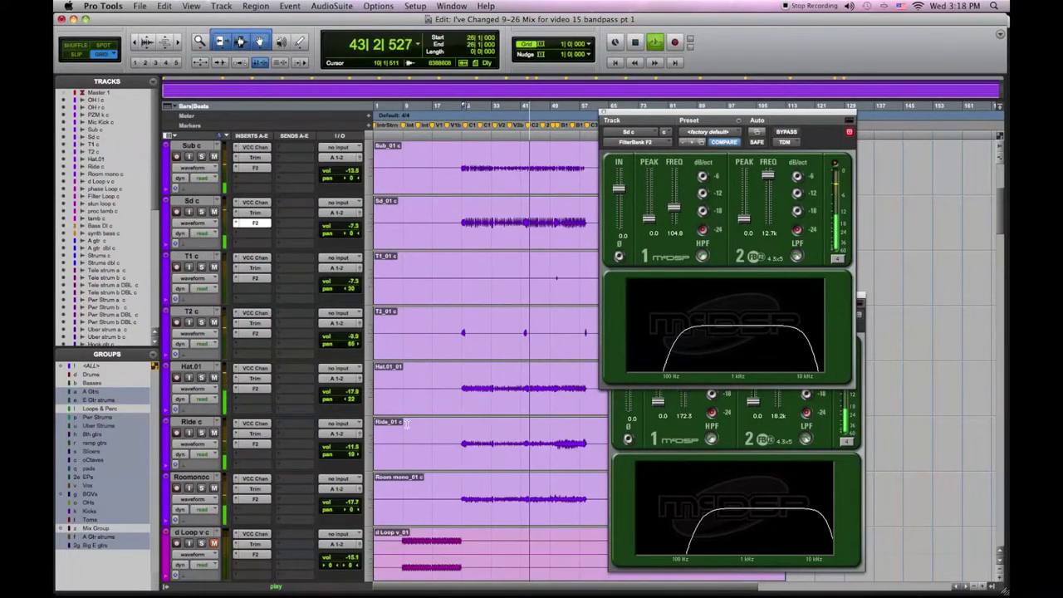
{"action": "left_click", "coordinate": [255, 389]}
{"action": "left_click_drag", "start_coordinate": [677, 205], "coordinate": [677, 196]}
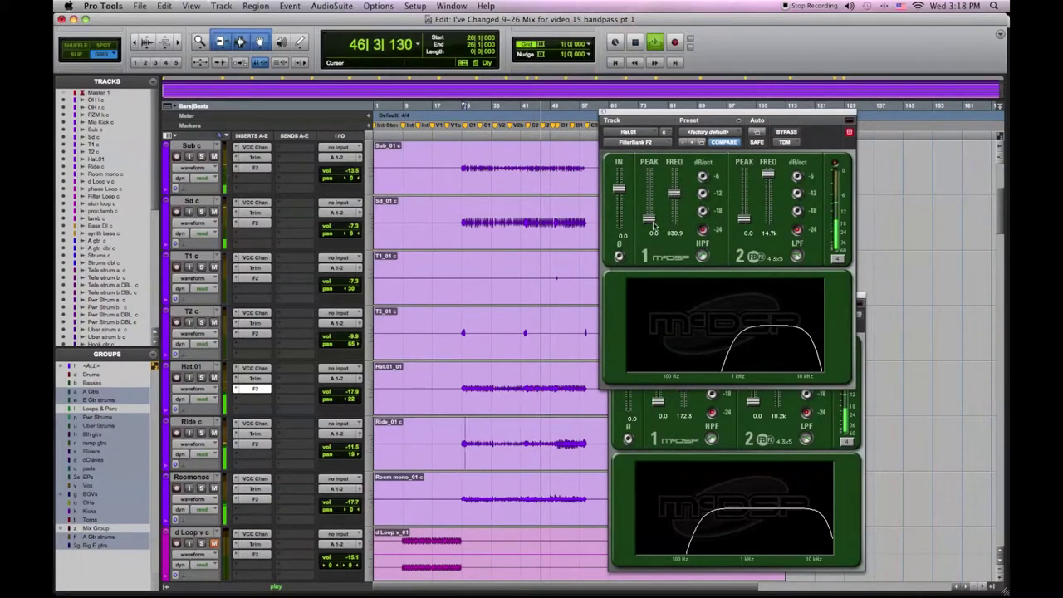
- Solo the Hat.01 track and play it from bar 42, bypassing and re-enabling its F2 filter to compare the sound
{"action": "key", "text": "space"}
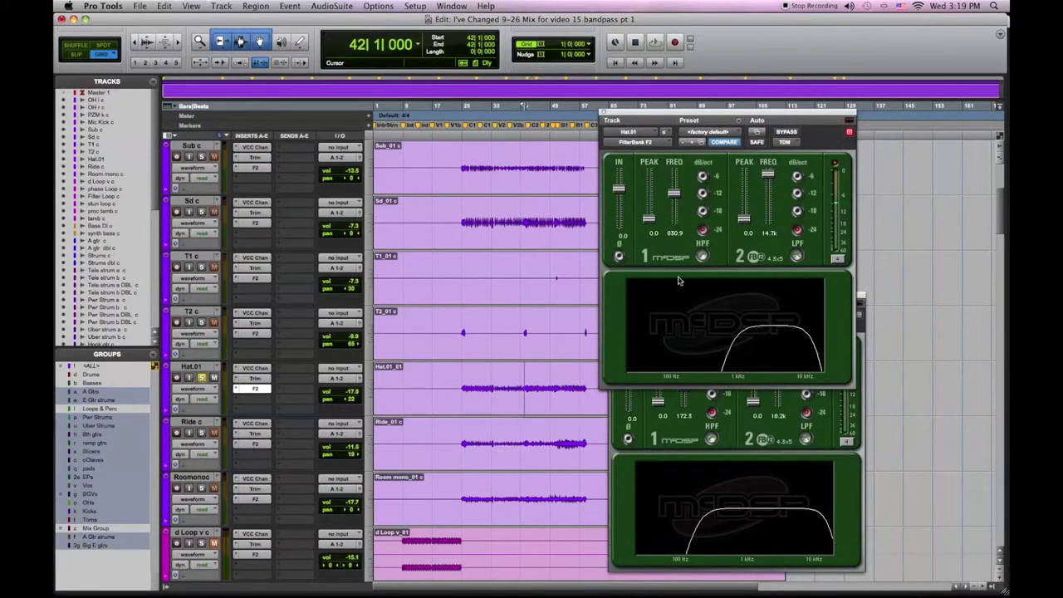
{"action": "key", "text": "space"}
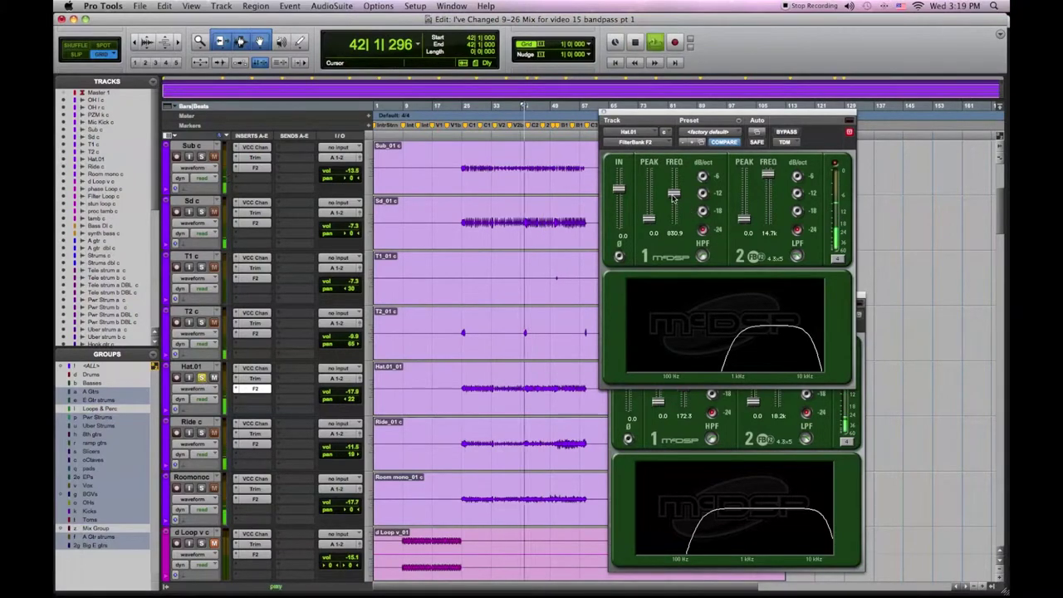
{"action": "left_click", "coordinate": [786, 132]}
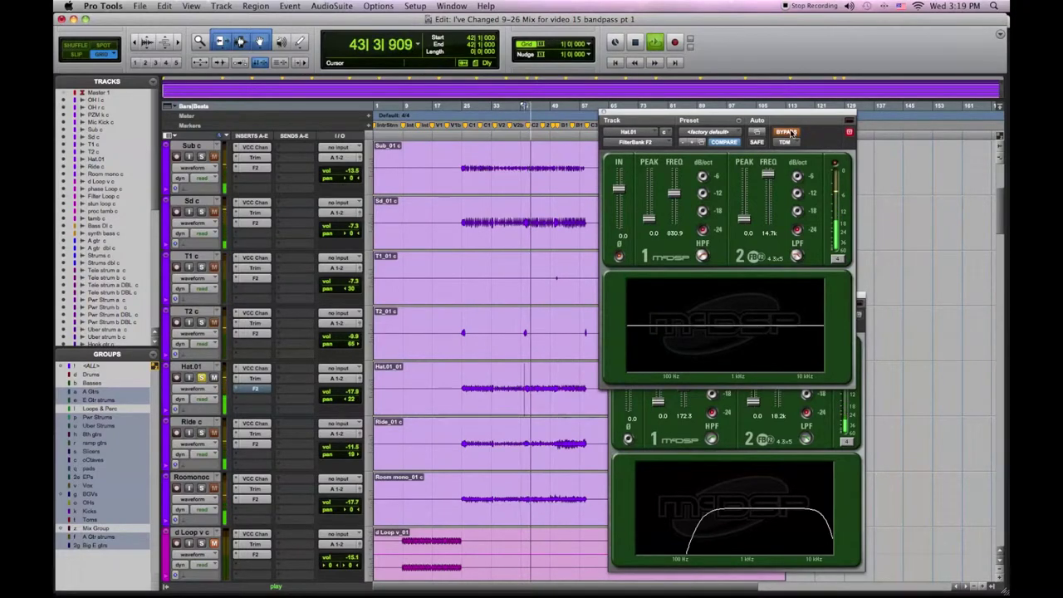
{"action": "left_click", "coordinate": [788, 133]}
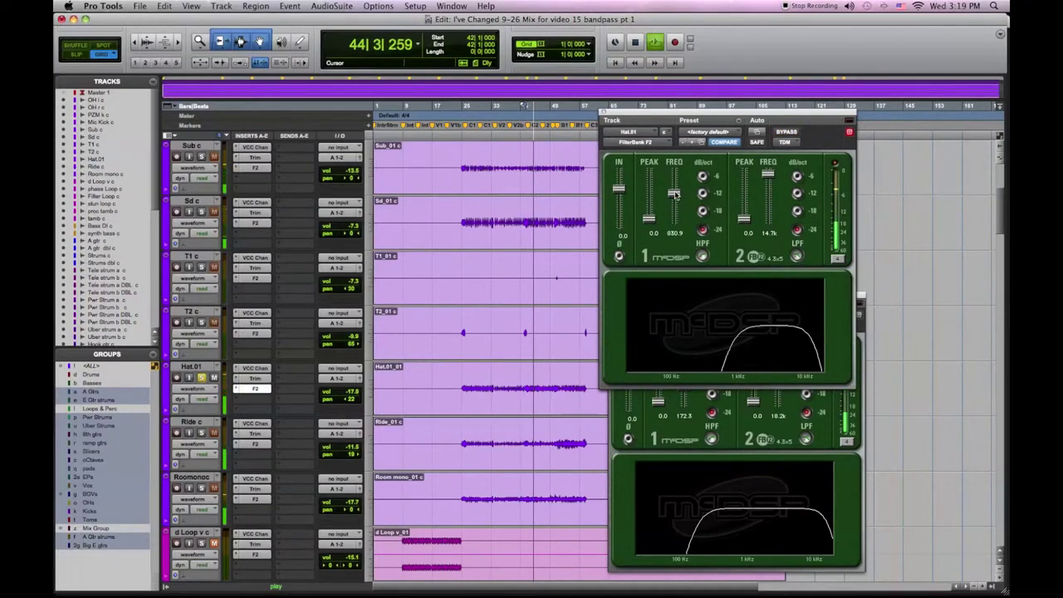
- Set the Hat.01 track's F2 high-pass frequency to 764.8 Hz, stop playback and unsolo the track
{"action": "left_click_drag", "start_coordinate": [673, 193], "coordinate": [674, 196]}
{"action": "key", "text": "space"}
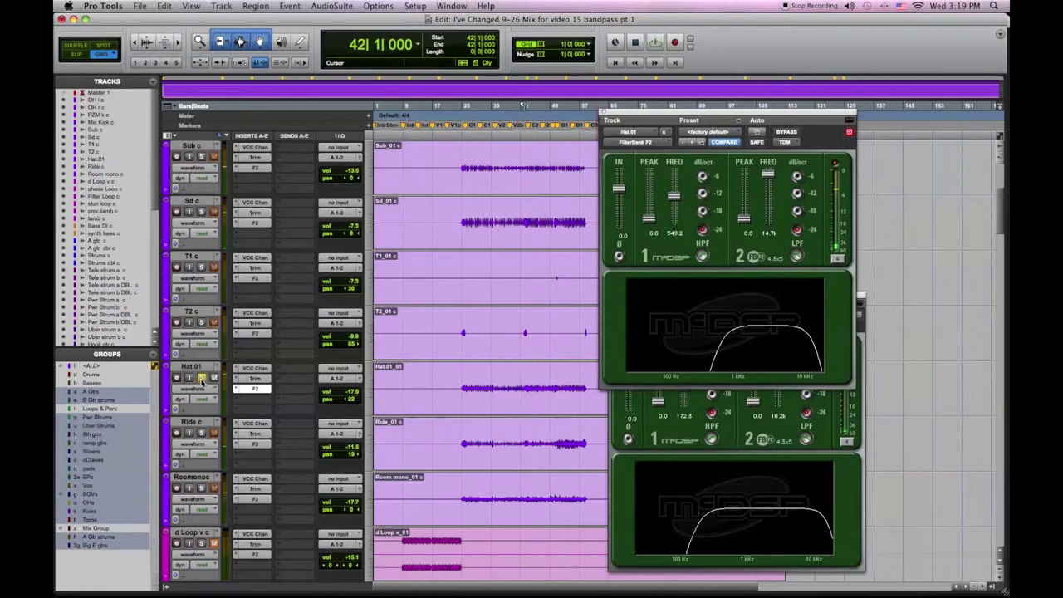
{"action": "left_click_drag", "start_coordinate": [678, 203], "coordinate": [674, 193]}
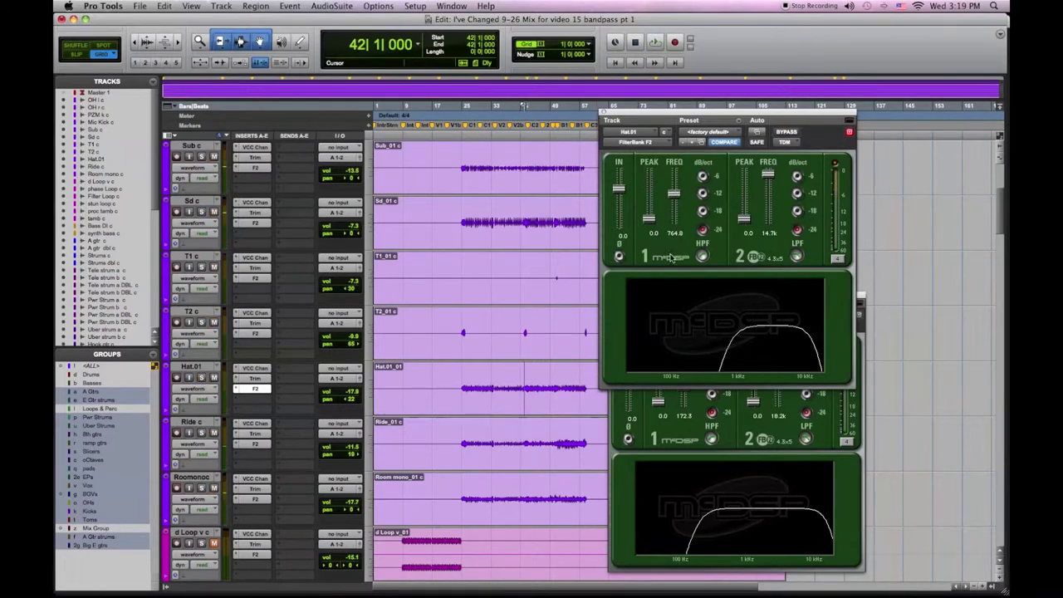
- Place the playback cursor at bar 50 on the Ride c track and start playback from there
{"action": "left_click", "coordinate": [554, 442]}
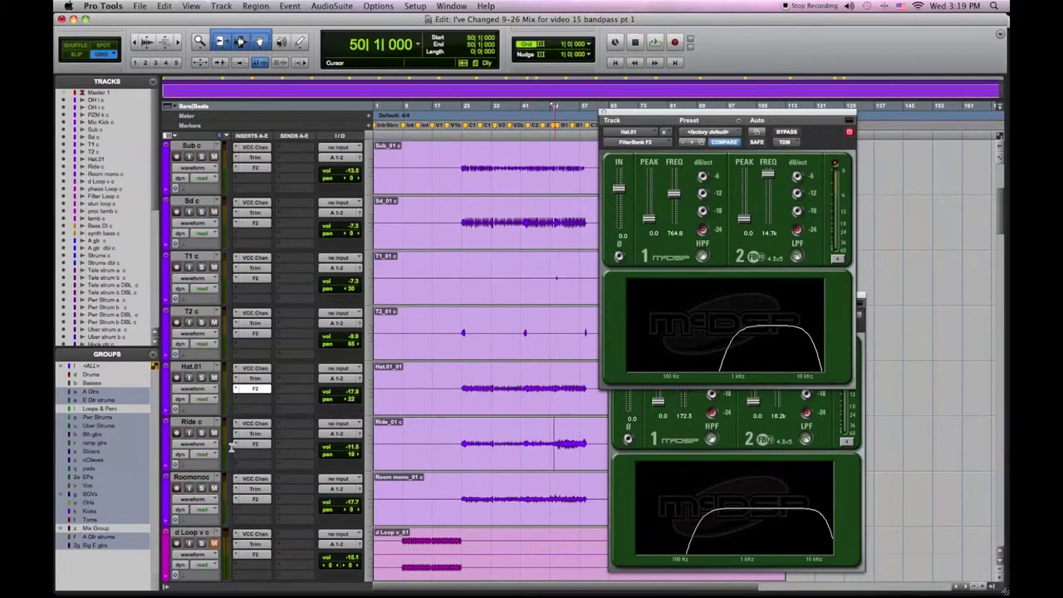
{"action": "key", "text": "space"}
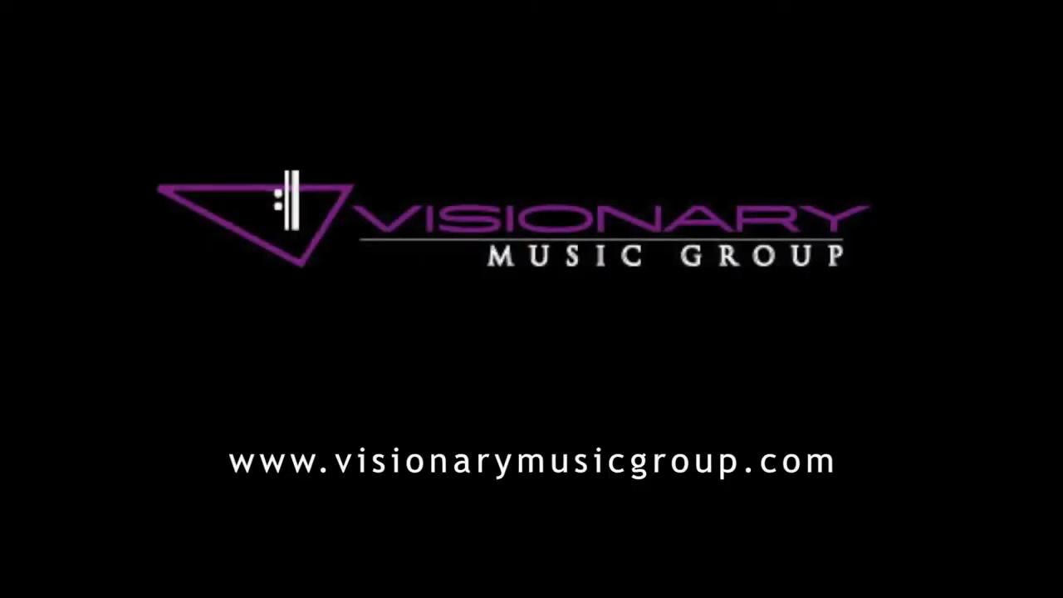